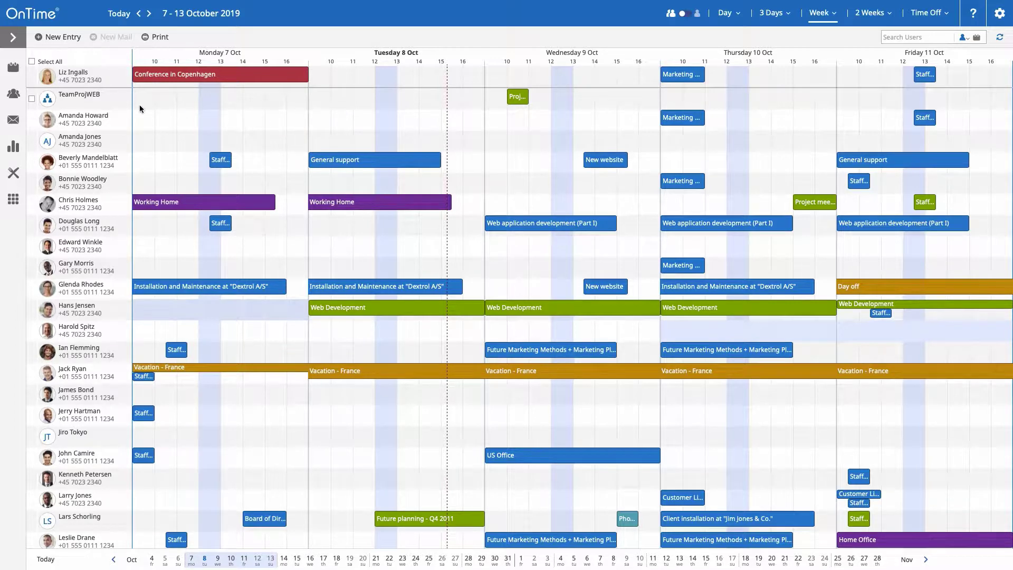
- Look at the personal groups in the groups list and the Week view's display settings
{"action": "left_click", "coordinate": [12, 98]}
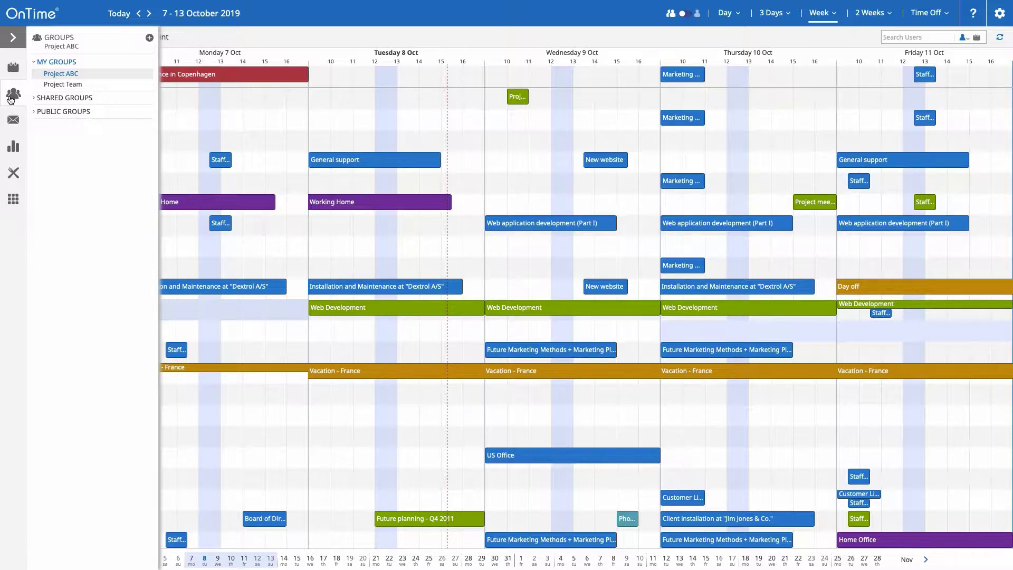
{"action": "left_click", "coordinate": [71, 84]}
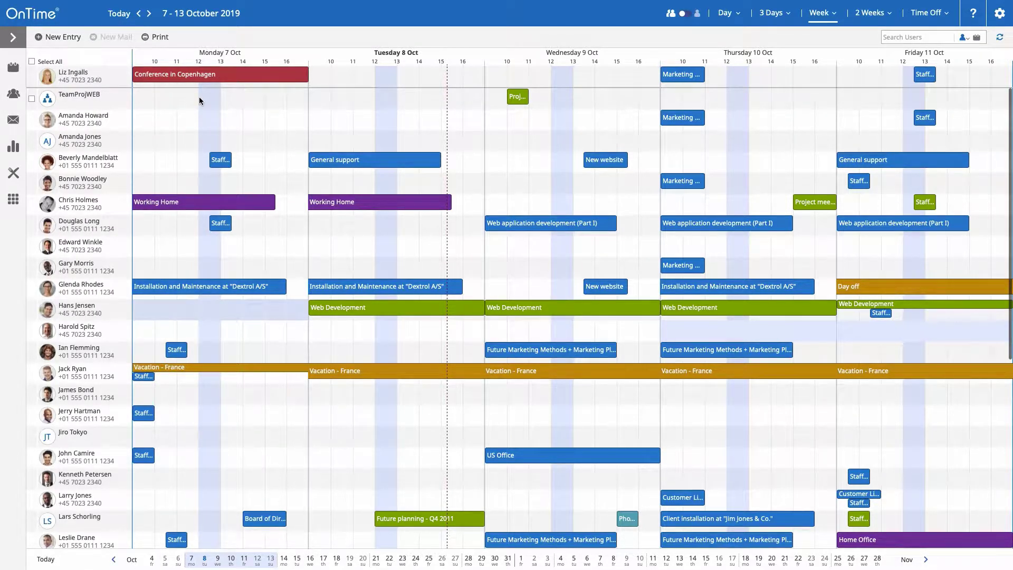
{"action": "left_click", "coordinate": [824, 16]}
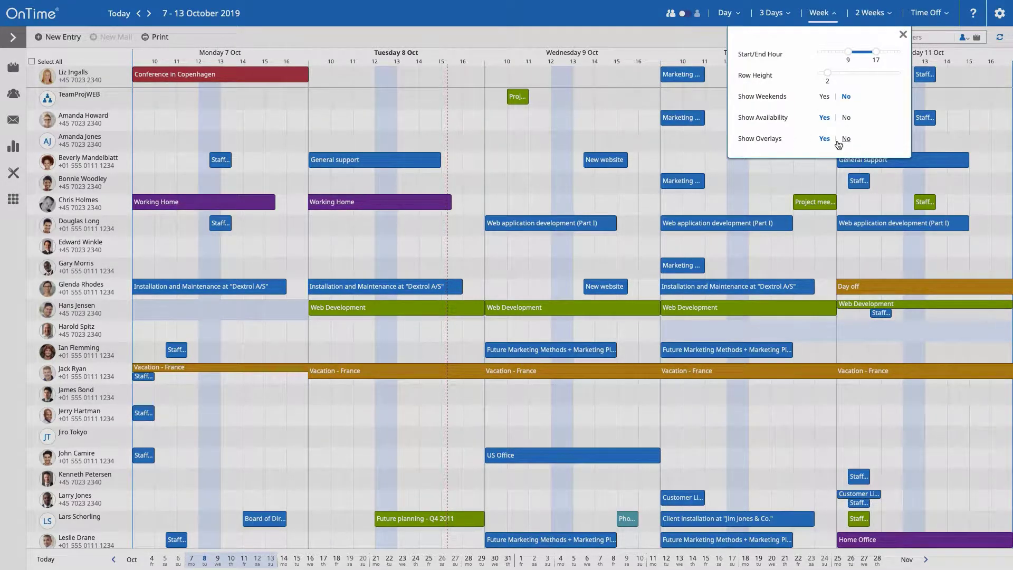
{"action": "left_click", "coordinate": [710, 139]}
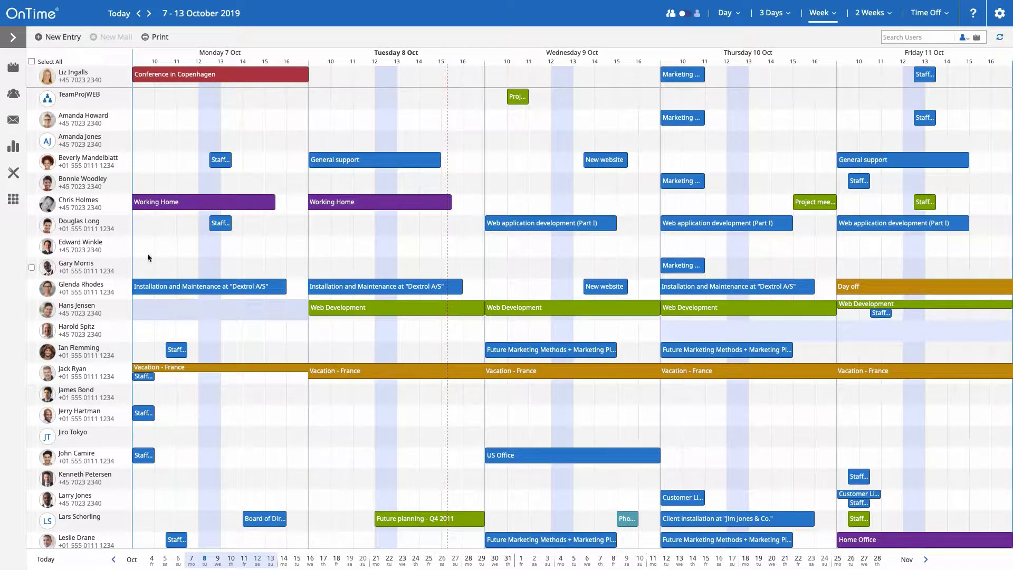
- View the colour legend's Main Set, and check My Notices in the expanded sidebar before collapsing it
{"action": "left_click", "coordinate": [13, 199]}
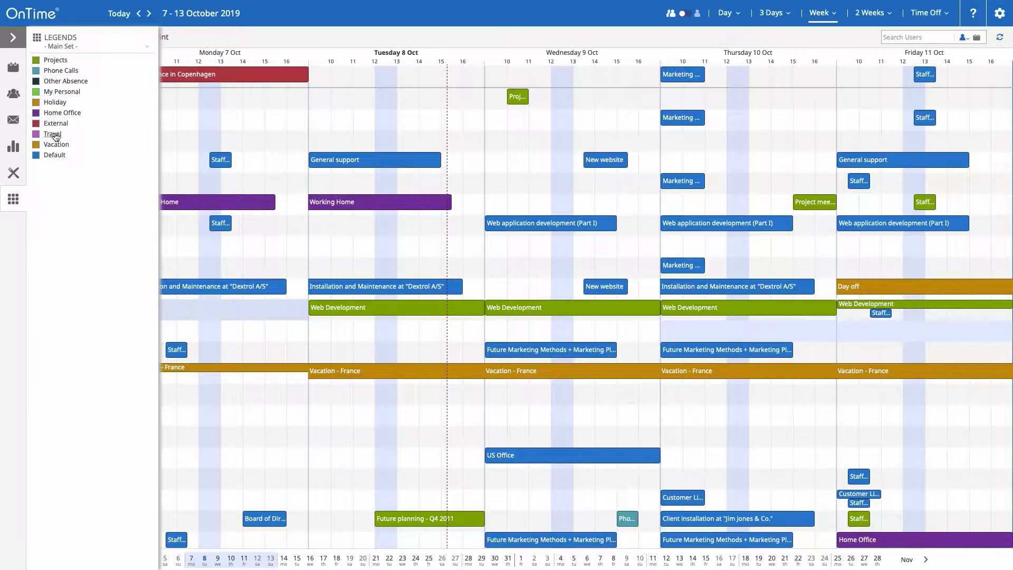
{"action": "left_click", "coordinate": [55, 114]}
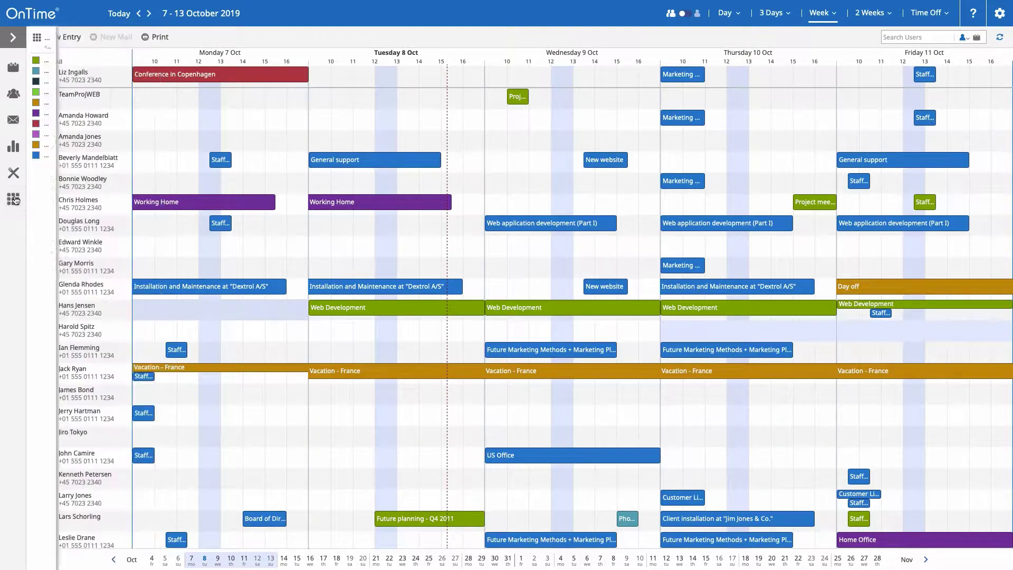
{"action": "left_click", "coordinate": [13, 37]}
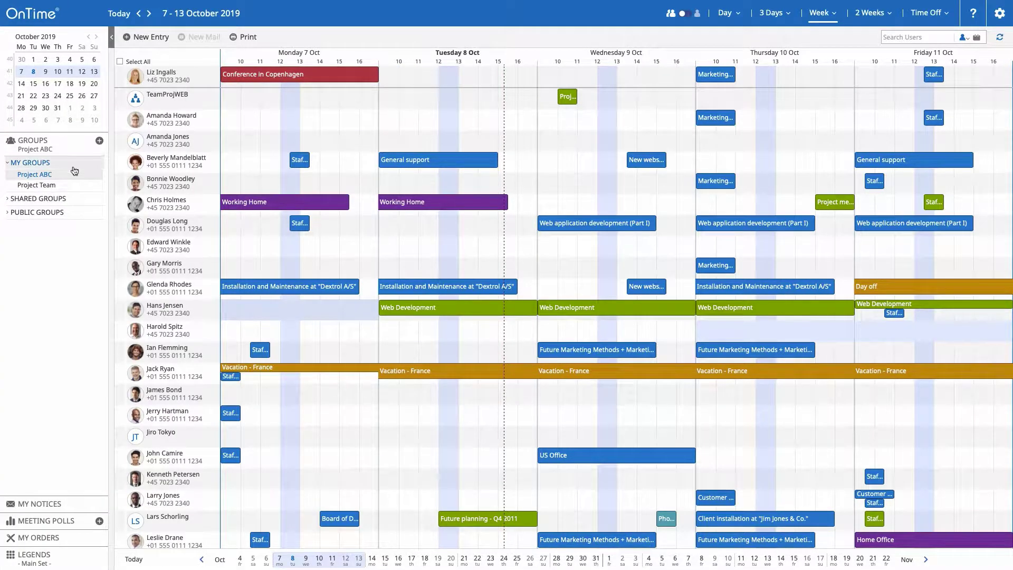
{"action": "left_click", "coordinate": [31, 502]}
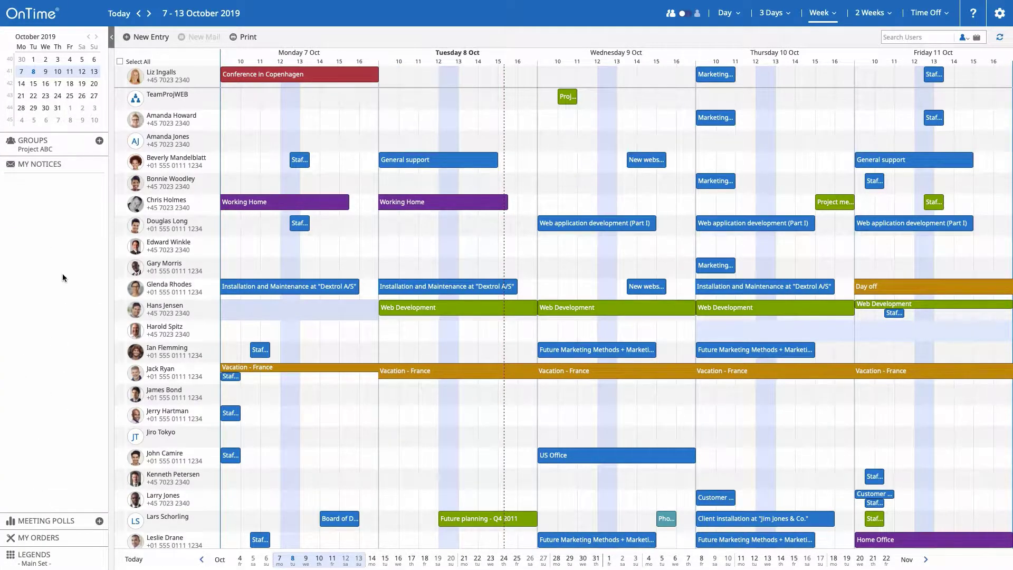
{"action": "left_click", "coordinate": [110, 37]}
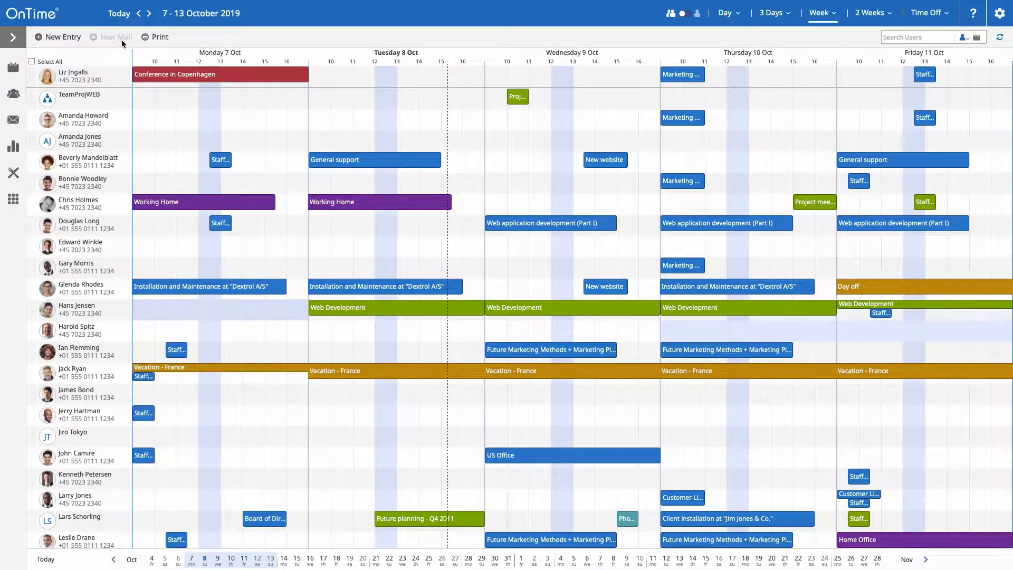
- View the calendar of the second-to-last person in the individual view's user list, and return to the group view
{"action": "left_click", "coordinate": [683, 16]}
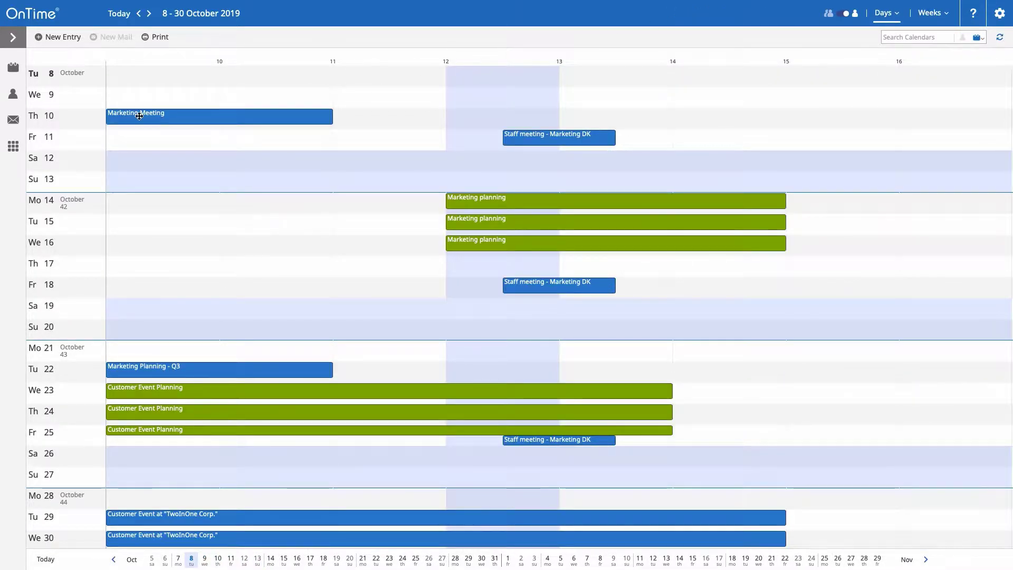
{"action": "left_click", "coordinate": [14, 95]}
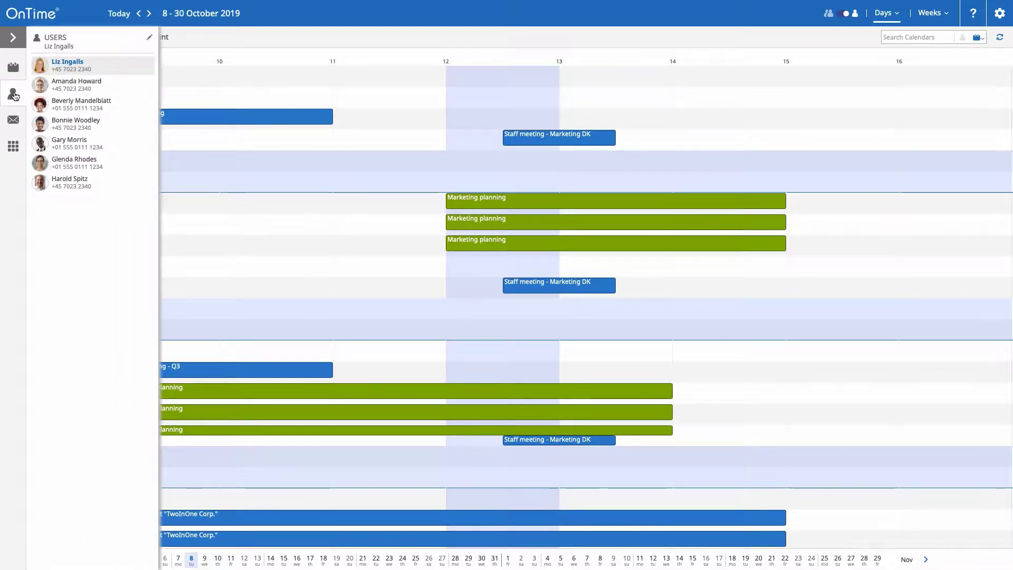
{"action": "left_click", "coordinate": [75, 161]}
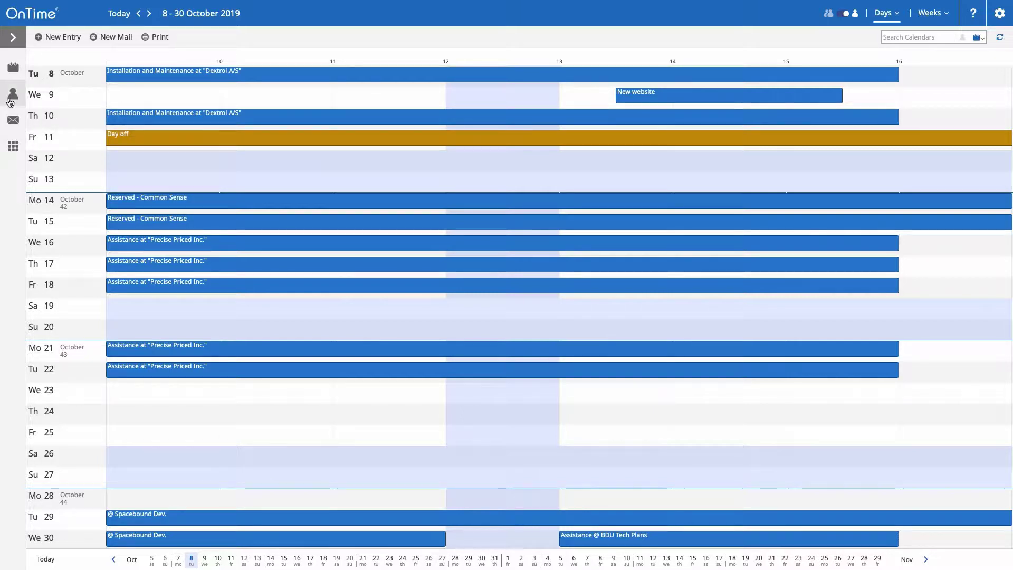
{"action": "left_click", "coordinate": [846, 14]}
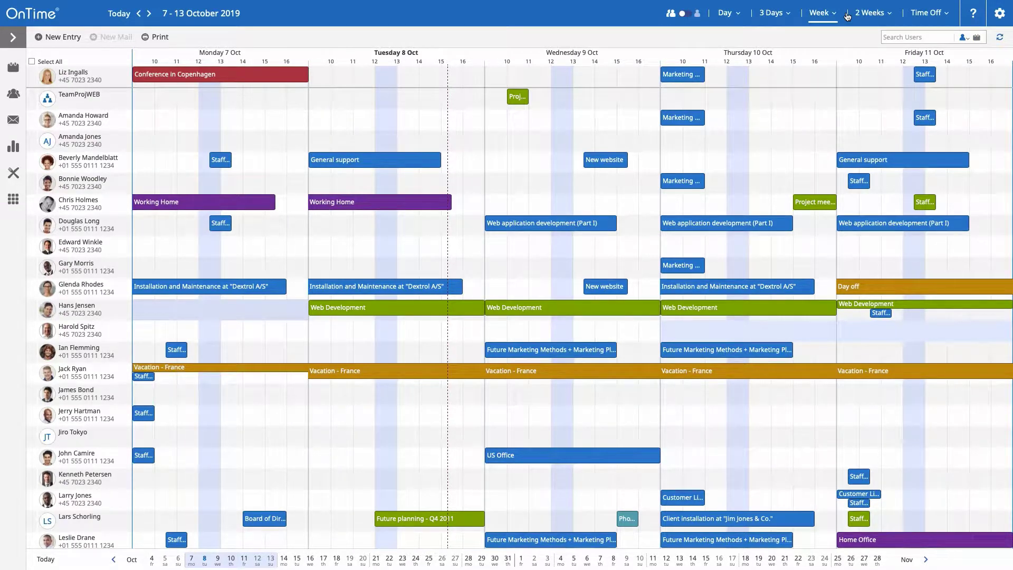
- Look through the group calendar's Day, 3 Days, Week, 2 Weeks and Time Off views, ending on the Week view
{"action": "left_click", "coordinate": [725, 14]}
{"action": "left_click", "coordinate": [768, 16]}
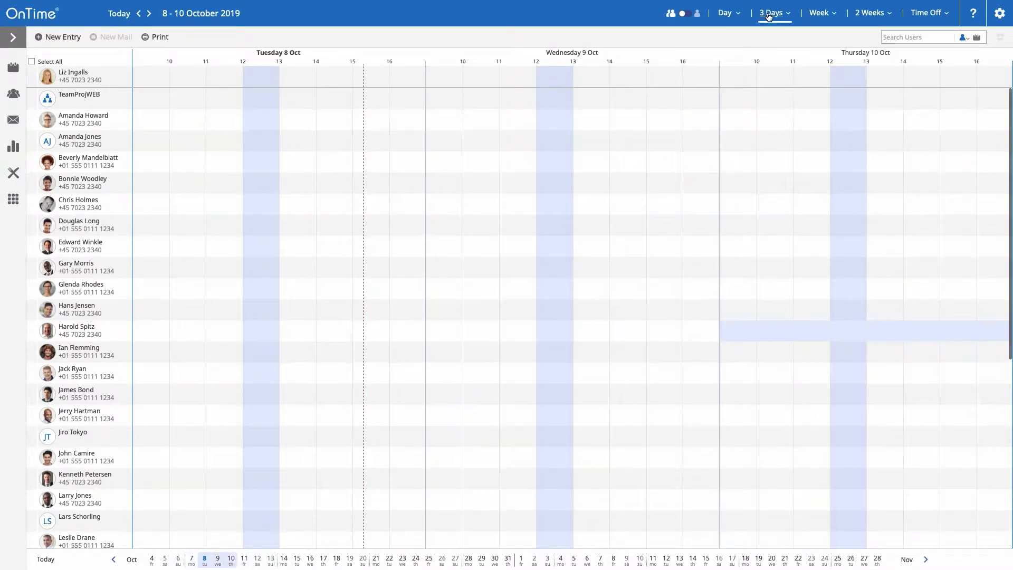
{"action": "left_click", "coordinate": [819, 12]}
{"action": "left_click", "coordinate": [871, 13]}
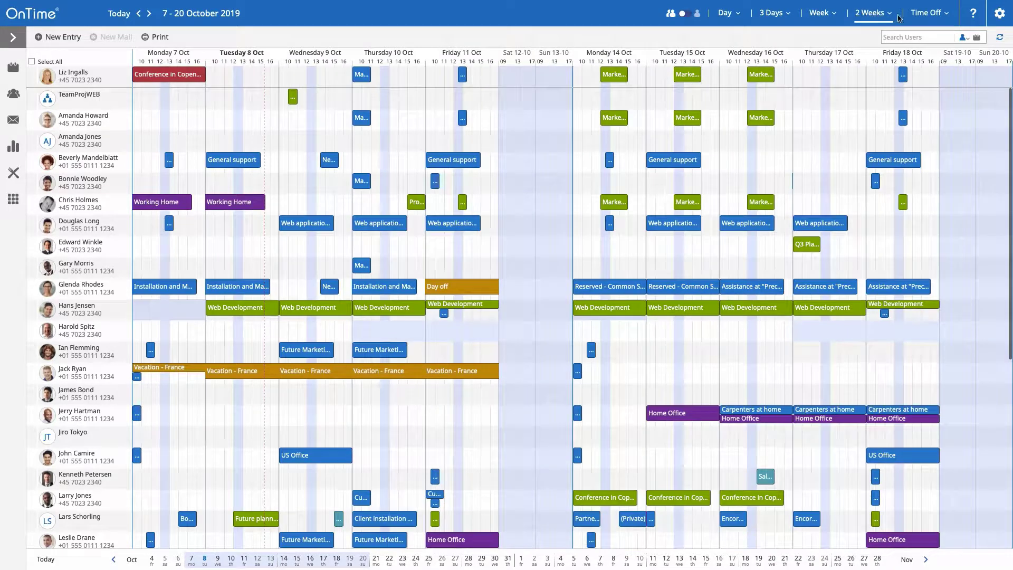
{"action": "left_click", "coordinate": [928, 13]}
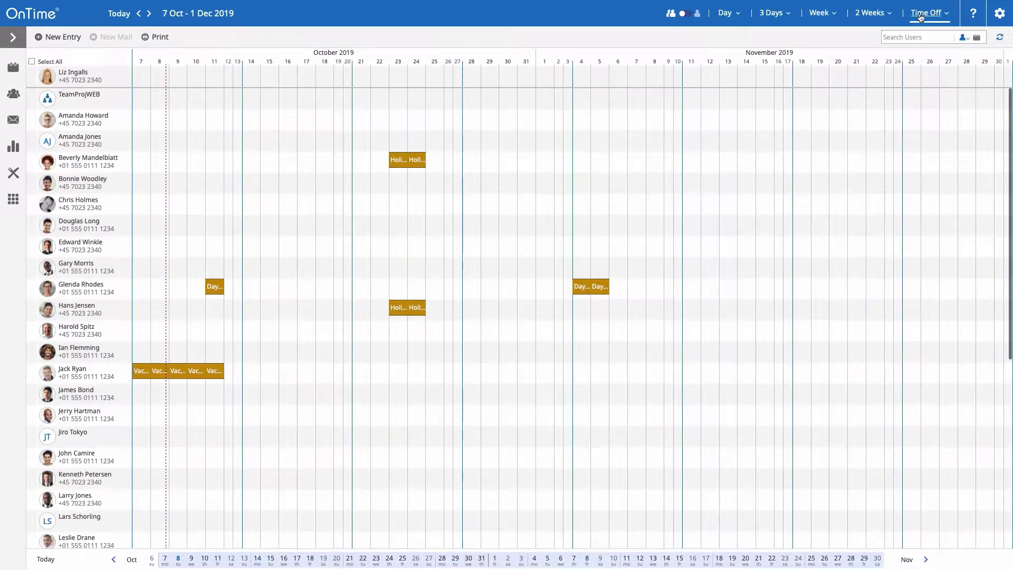
{"action": "left_click", "coordinate": [817, 16]}
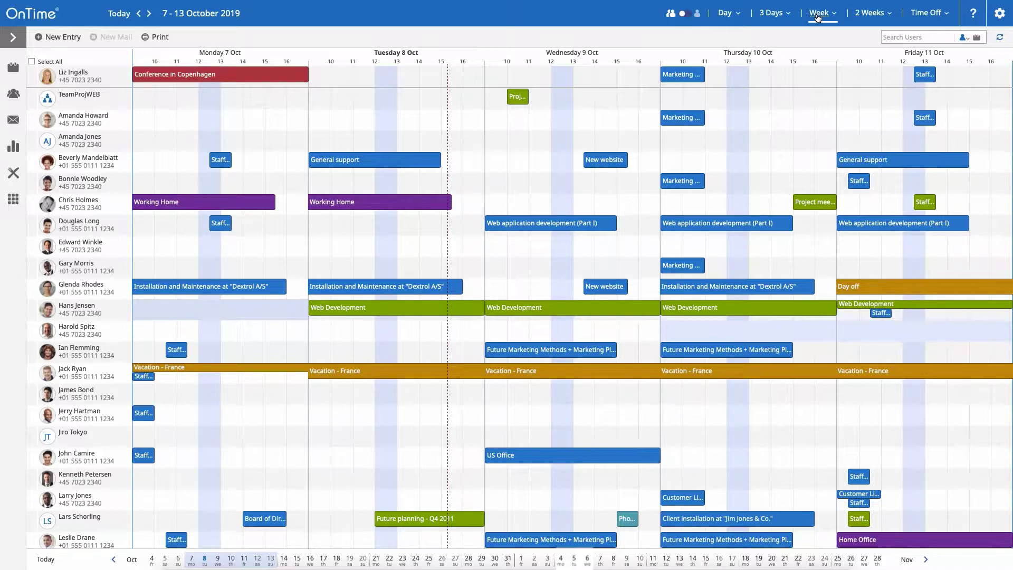
- Configure the 3 Days view to end at hour 18 and show 6 days
{"action": "left_click", "coordinate": [785, 17]}
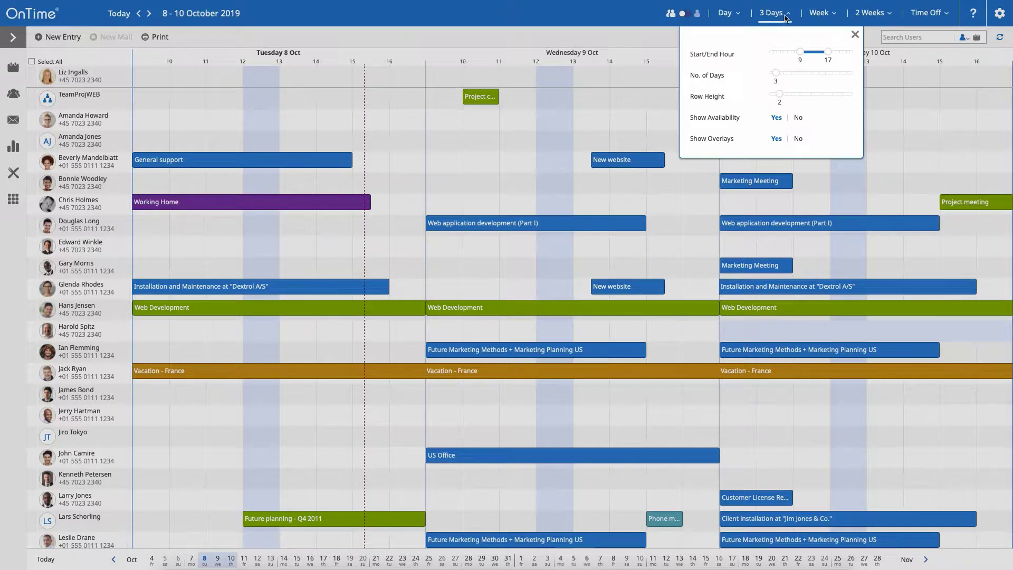
{"action": "mouse_move", "coordinate": [830, 53]}
{"action": "left_mouse_down"}
{"action": "mouse_move", "coordinate": [815, 52]}
{"action": "mouse_move", "coordinate": [832, 52]}
{"action": "left_mouse_up"}
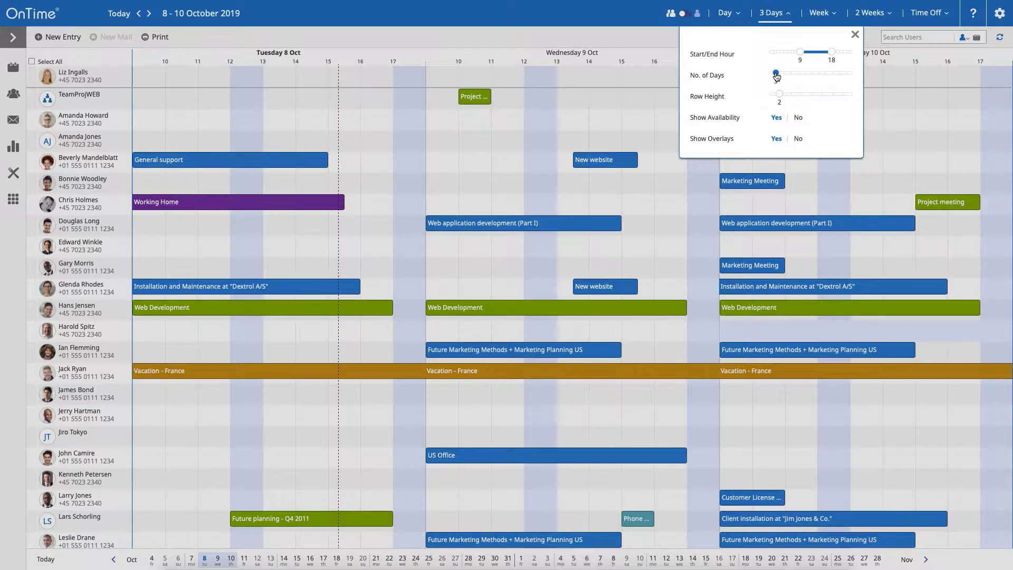
{"action": "left_click_drag", "start_coordinate": [776, 76], "coordinate": [795, 77]}
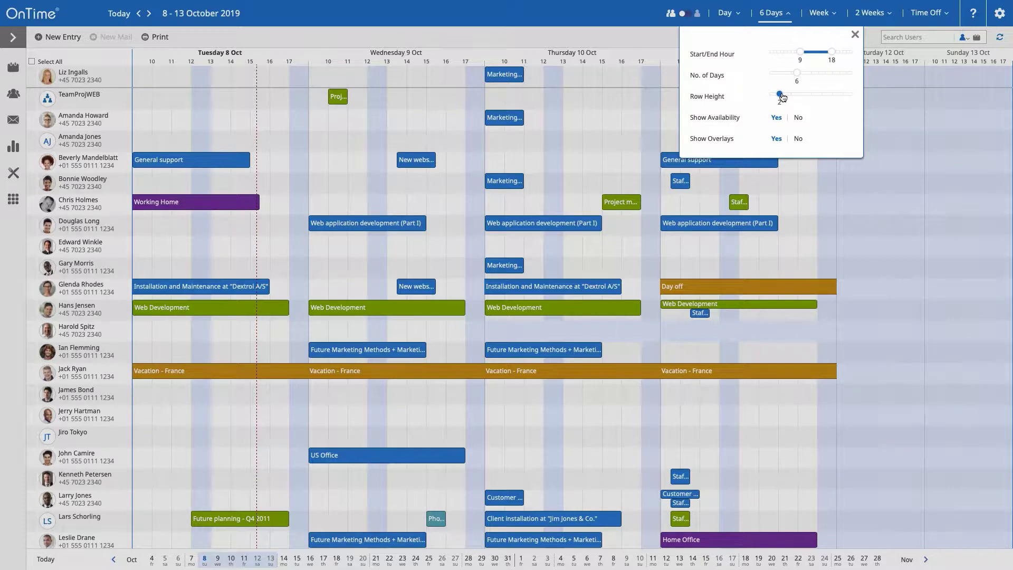
- Try a row height of 3 and hidden availability in the 6 Days view, restoring height 2 and shown availability
{"action": "mouse_move", "coordinate": [781, 95]}
{"action": "left_mouse_down"}
{"action": "mouse_move", "coordinate": [769, 96]}
{"action": "mouse_move", "coordinate": [789, 96]}
{"action": "left_mouse_up"}
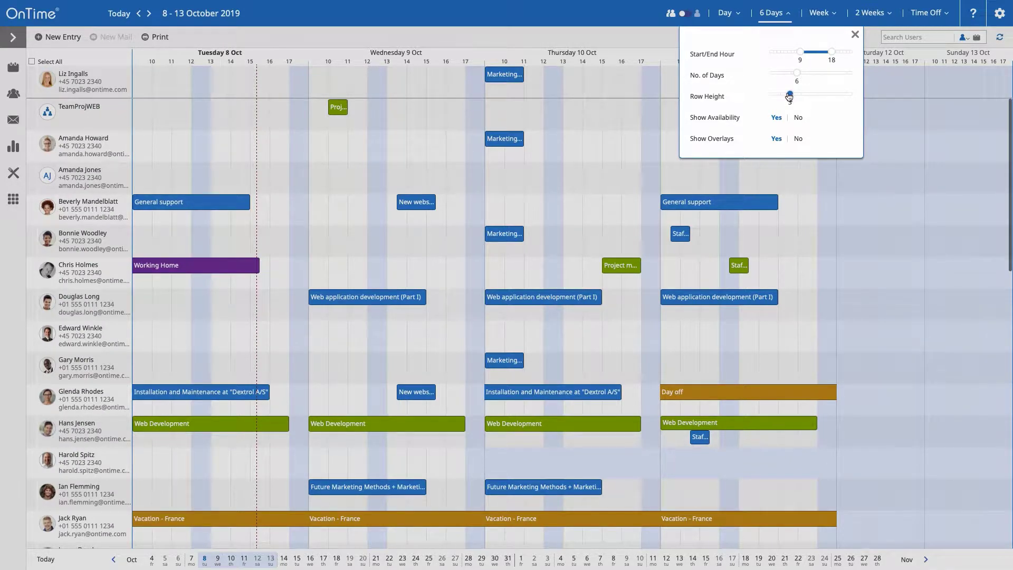
{"action": "left_click_drag", "start_coordinate": [789, 96], "coordinate": [781, 96]}
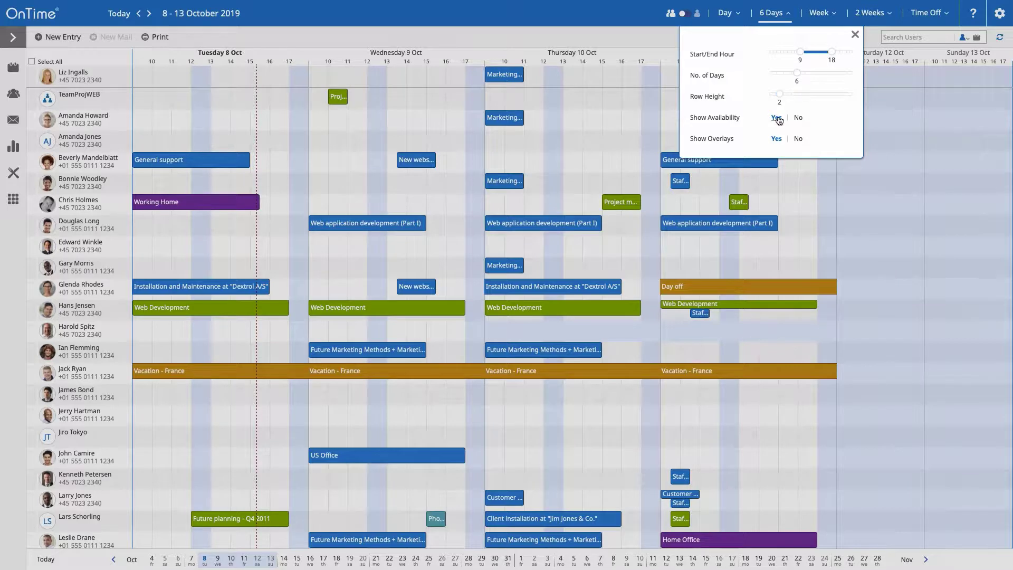
{"action": "left_click", "coordinate": [797, 119]}
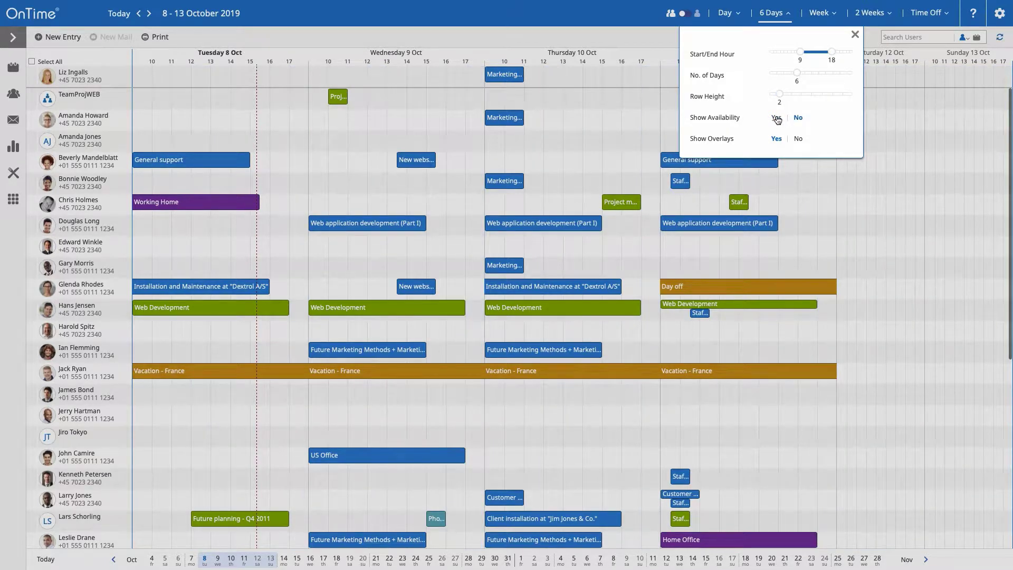
{"action": "left_click", "coordinate": [775, 118]}
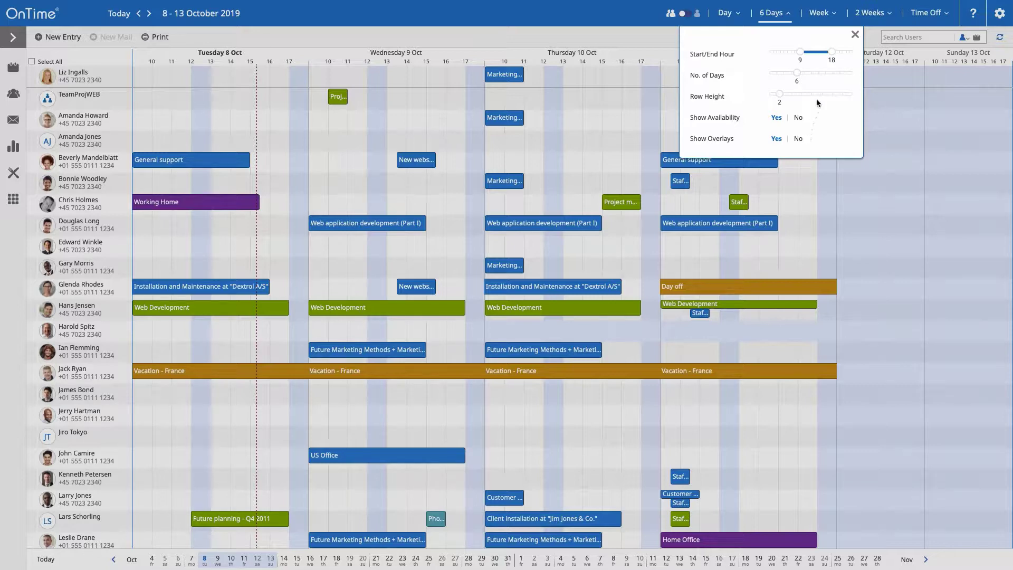
- Try showing weekends in the Week view, and hide them again
{"action": "left_click", "coordinate": [832, 15]}
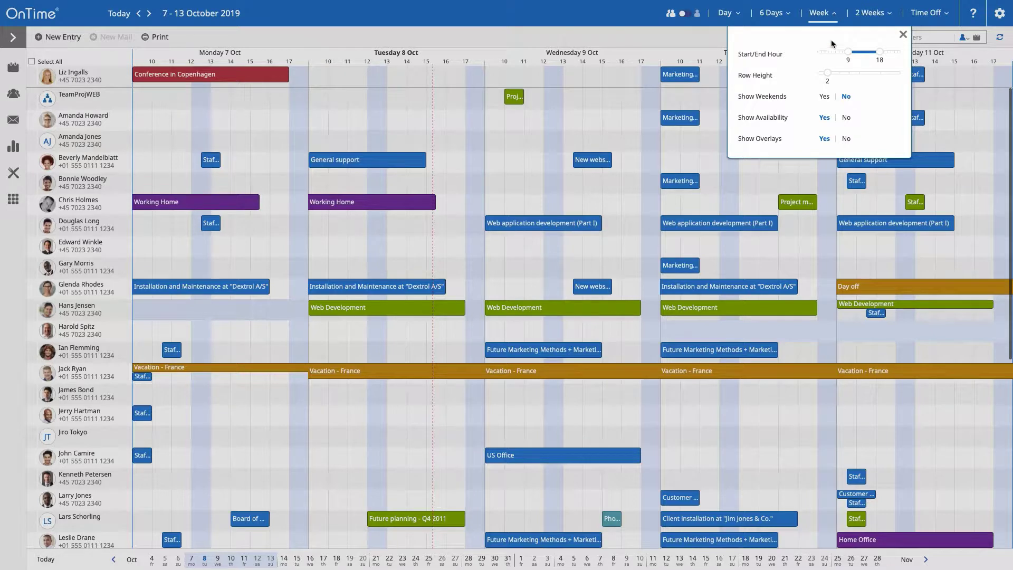
{"action": "left_click", "coordinate": [830, 98]}
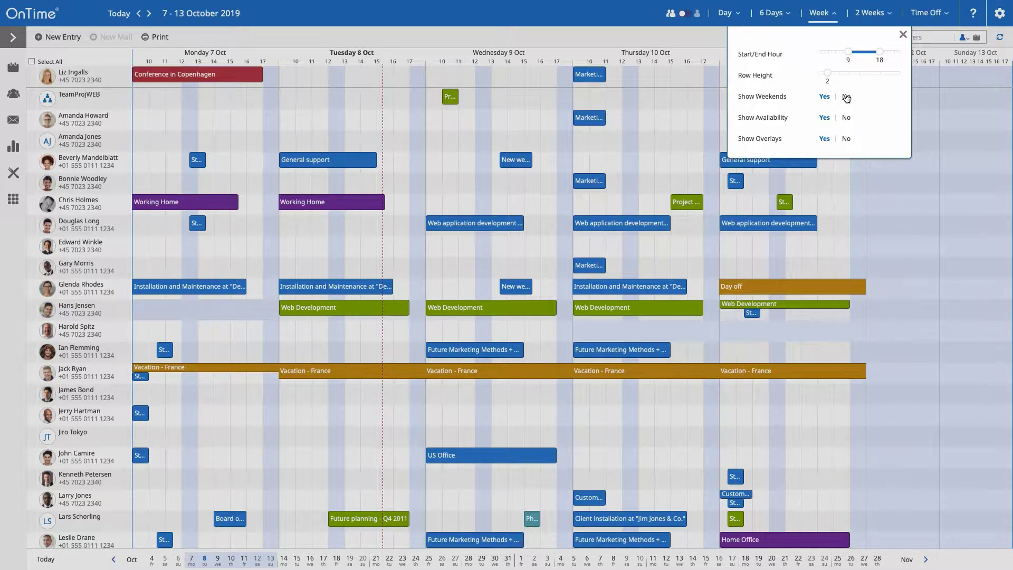
{"action": "left_click", "coordinate": [846, 97]}
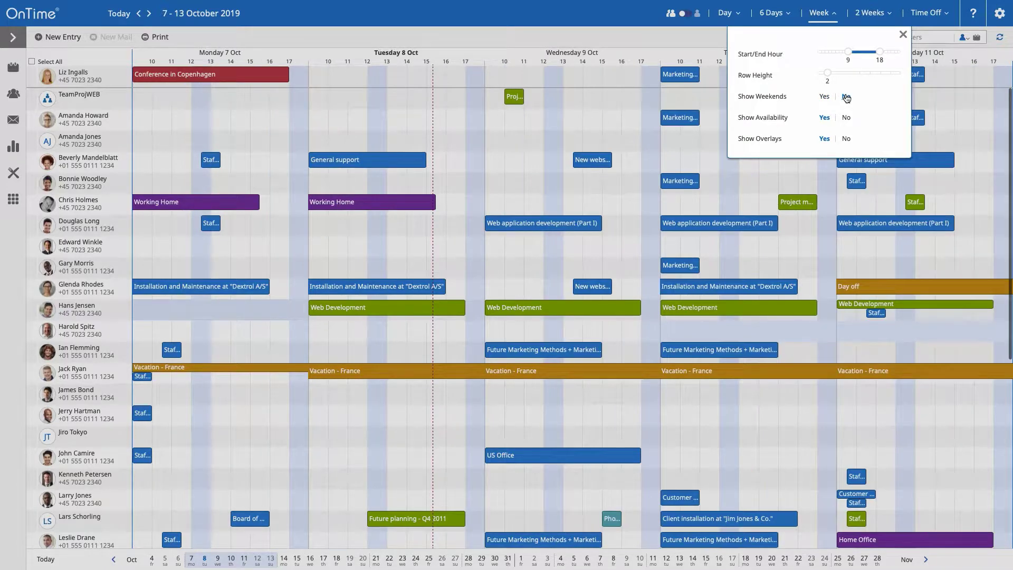
{"action": "left_click", "coordinate": [866, 193]}
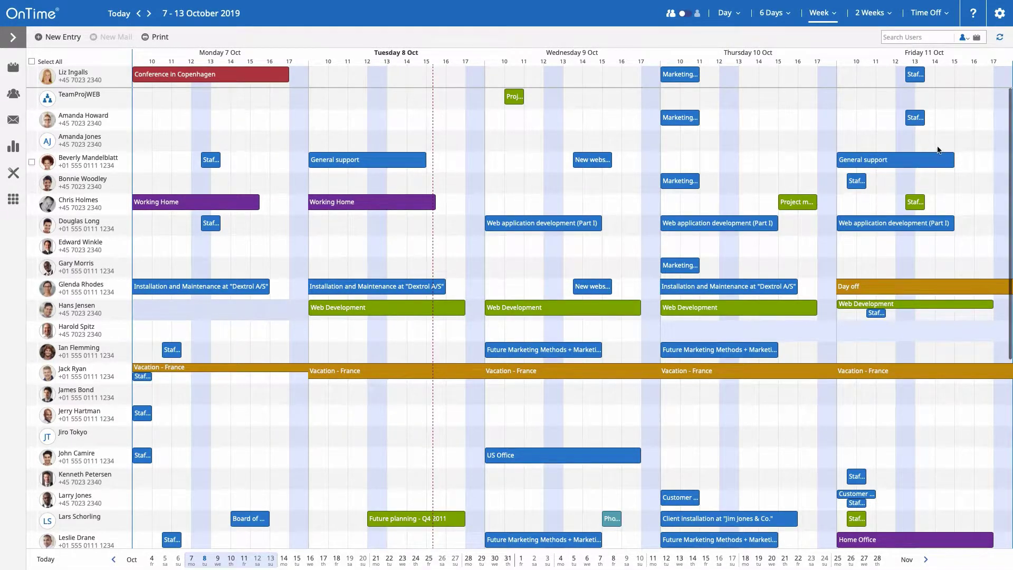
- Check the group's Time Off overview for October and November, and return to the Week view
{"action": "left_click", "coordinate": [931, 13]}
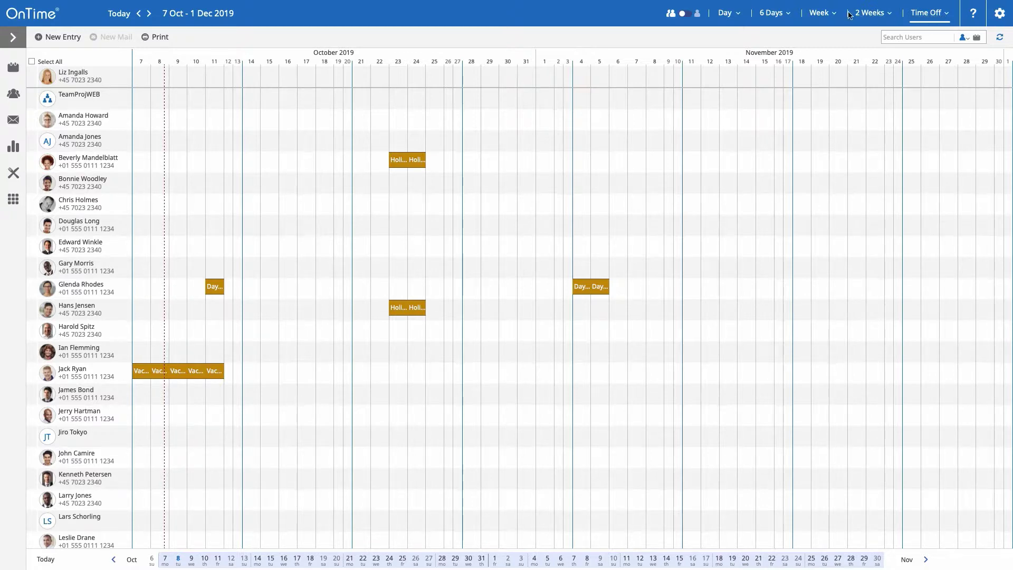
{"action": "left_click", "coordinate": [819, 13]}
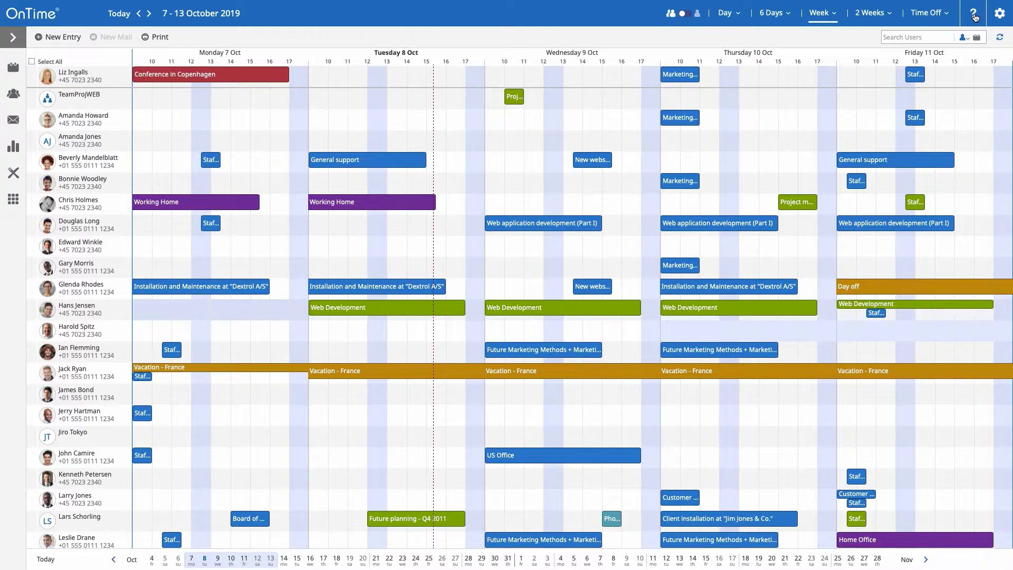
- Examine the available interface languages in the general settings, and close the settings without changes
{"action": "left_click", "coordinate": [999, 16]}
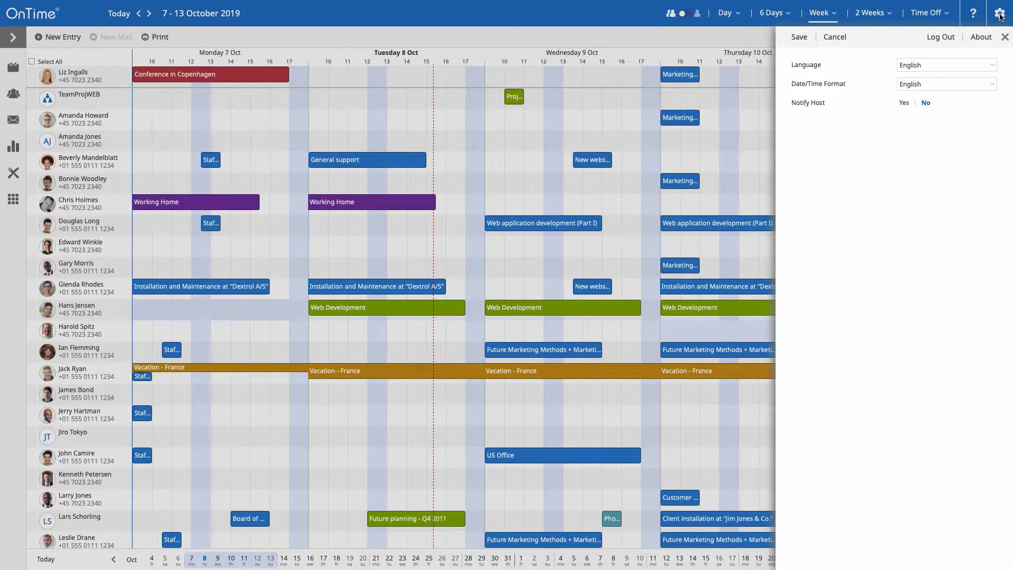
{"action": "left_click", "coordinate": [906, 65]}
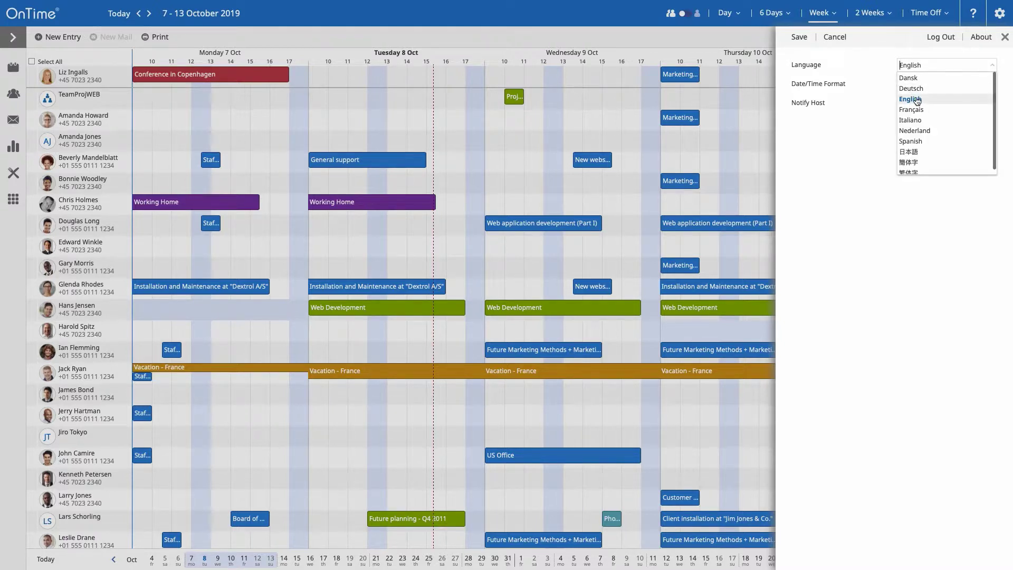
{"action": "left_click", "coordinate": [927, 70]}
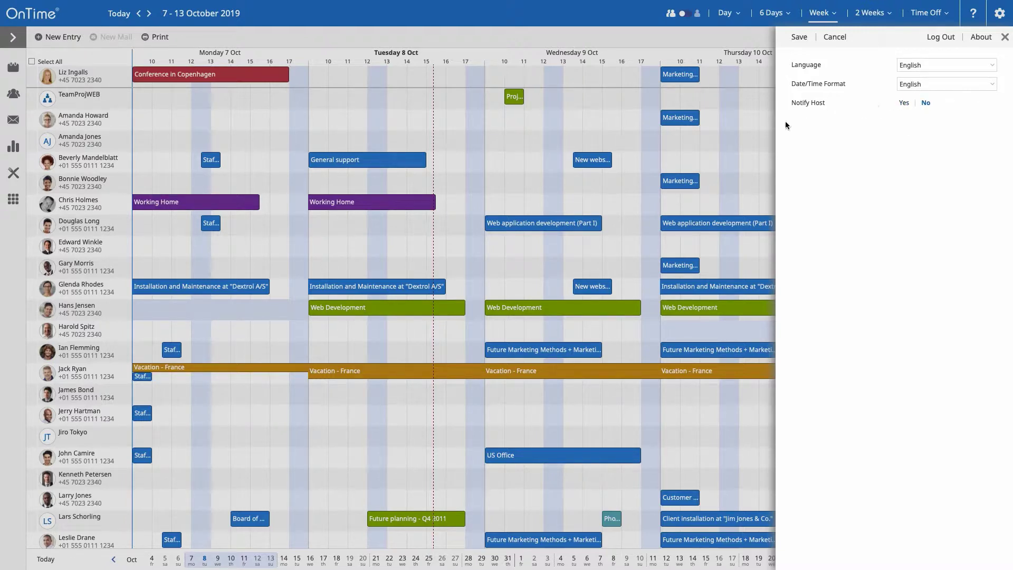
{"action": "left_click", "coordinate": [752, 141]}
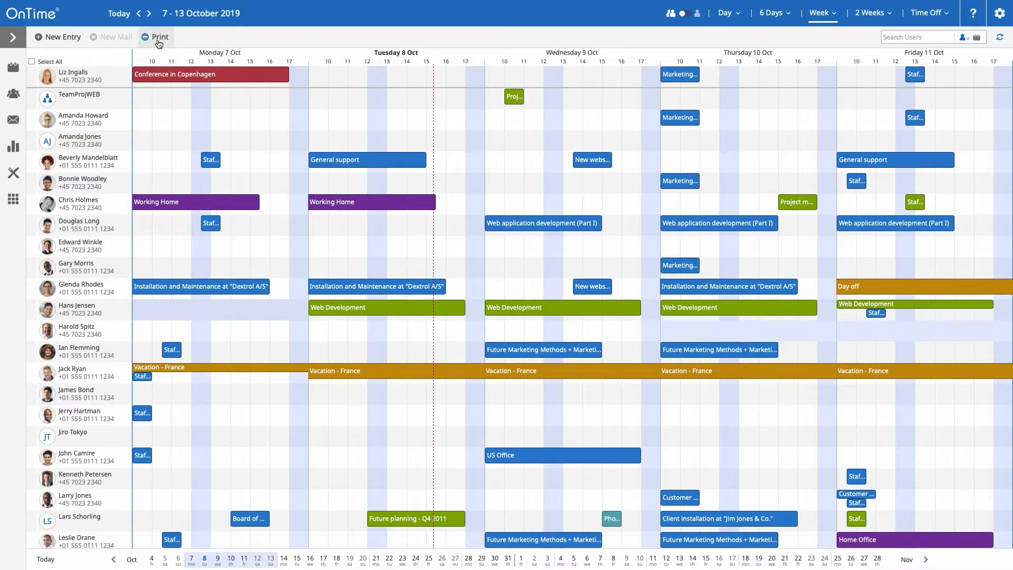
- Select the four colleagues whose week rows show General support, Working Home, Installation and Maintenance at "Dextrol A/S", and Web Development
{"action": "left_click", "coordinate": [32, 164]}
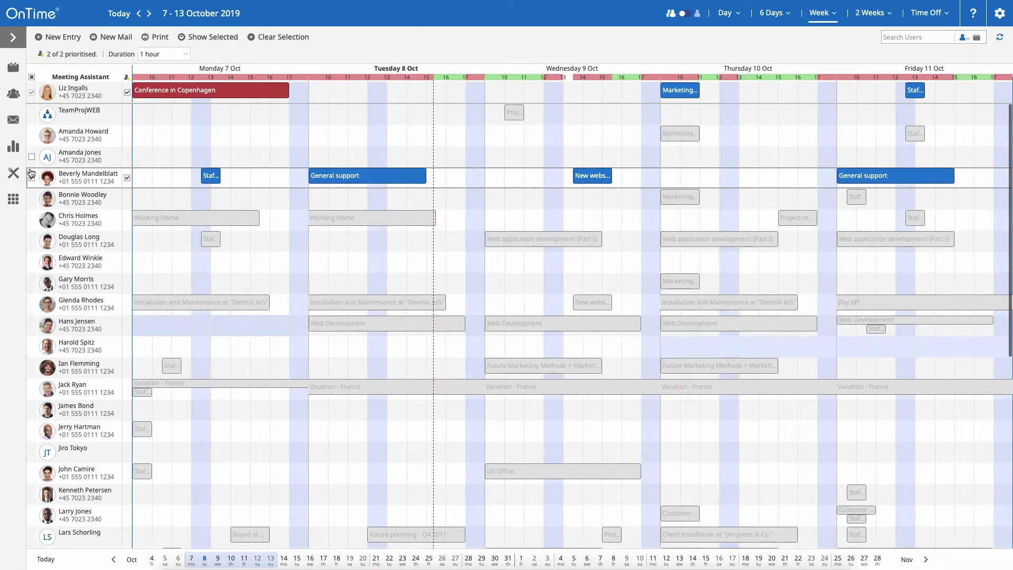
{"action": "left_click", "coordinate": [31, 219]}
{"action": "left_click", "coordinate": [32, 305]}
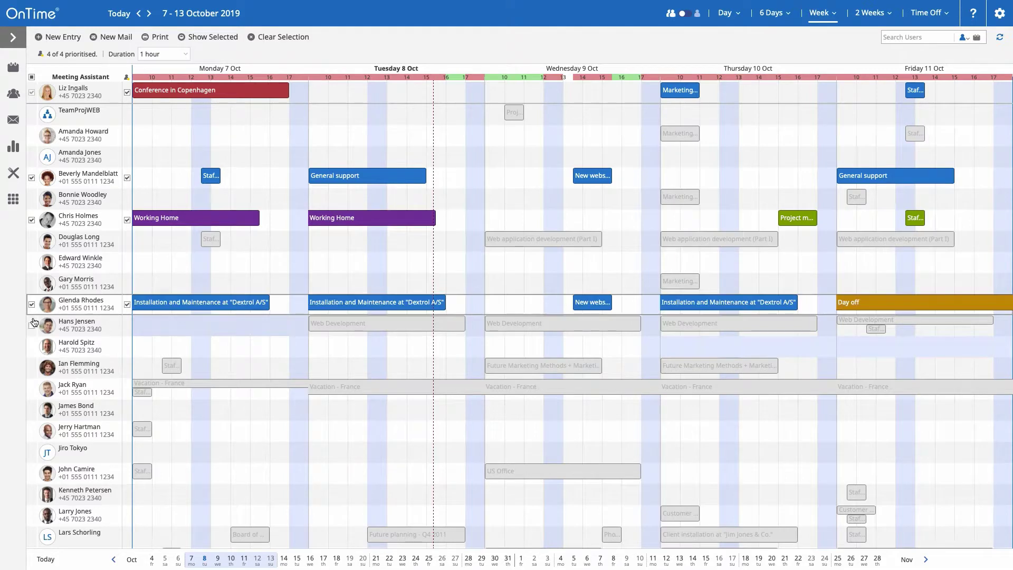
{"action": "left_click", "coordinate": [31, 326]}
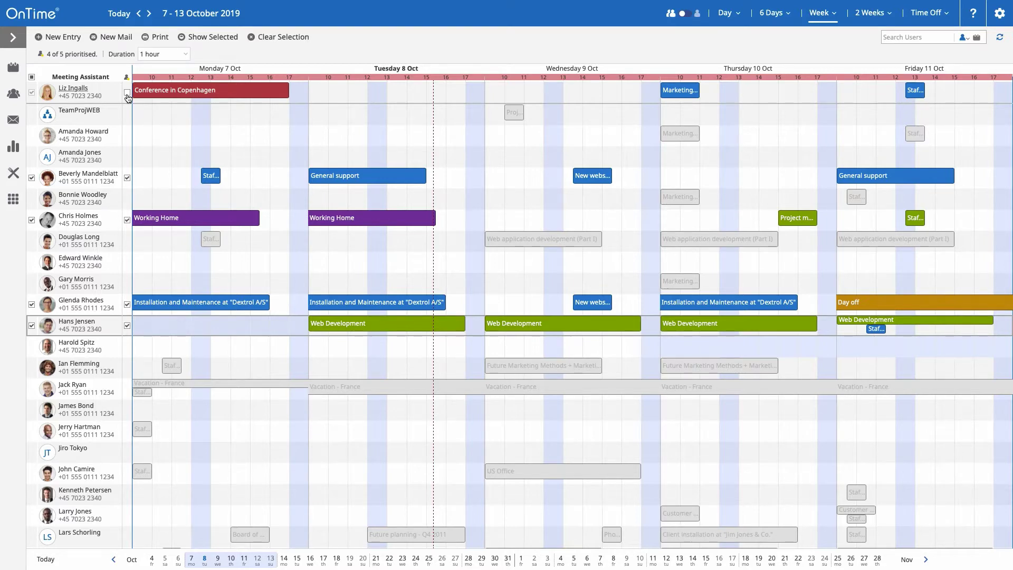
- Print the selected users' calendars with the end date set to Tue 15/10/2019 and weekends included
{"action": "left_click", "coordinate": [160, 31]}
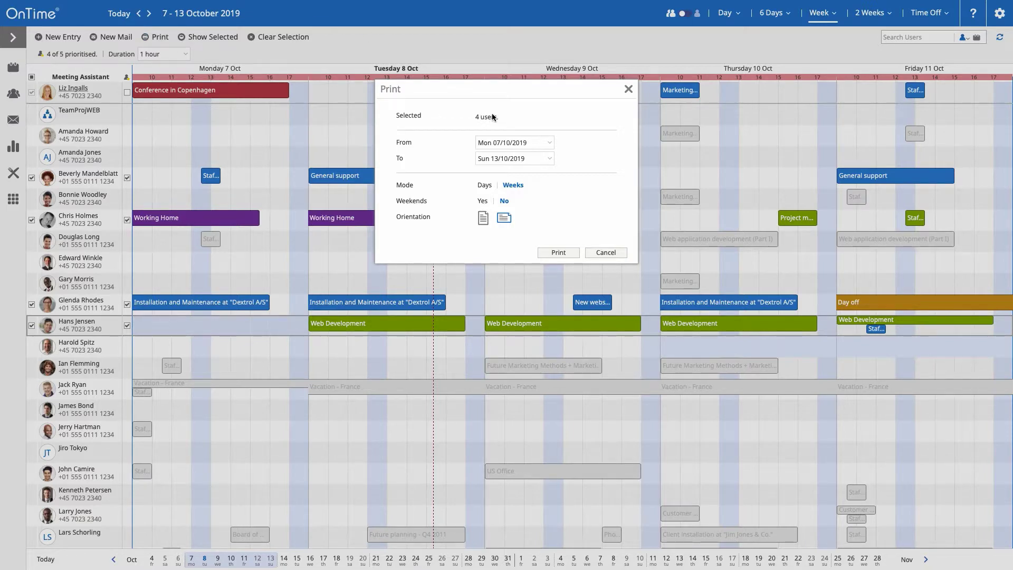
{"action": "left_click", "coordinate": [550, 159]}
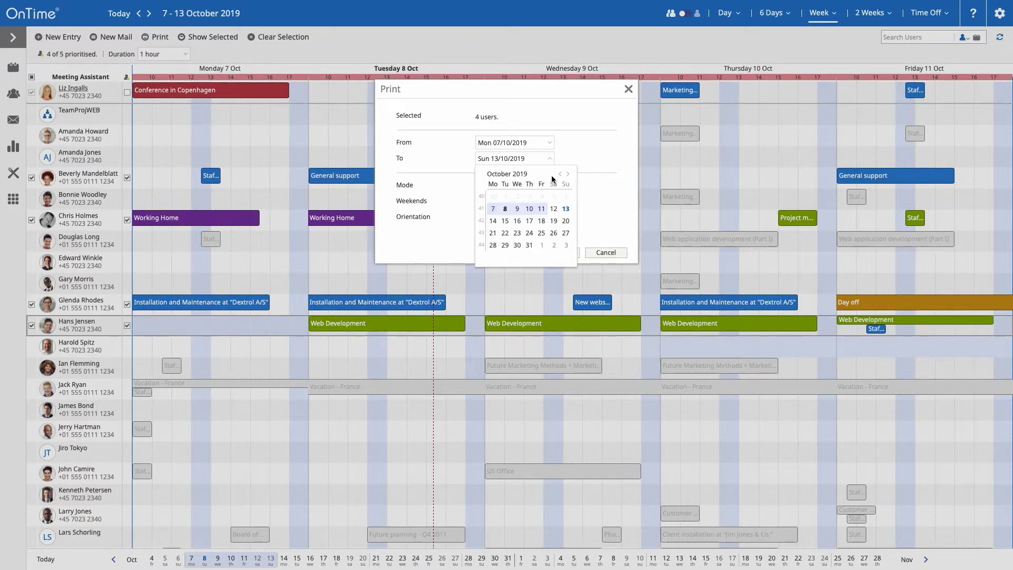
{"action": "left_click", "coordinate": [505, 220]}
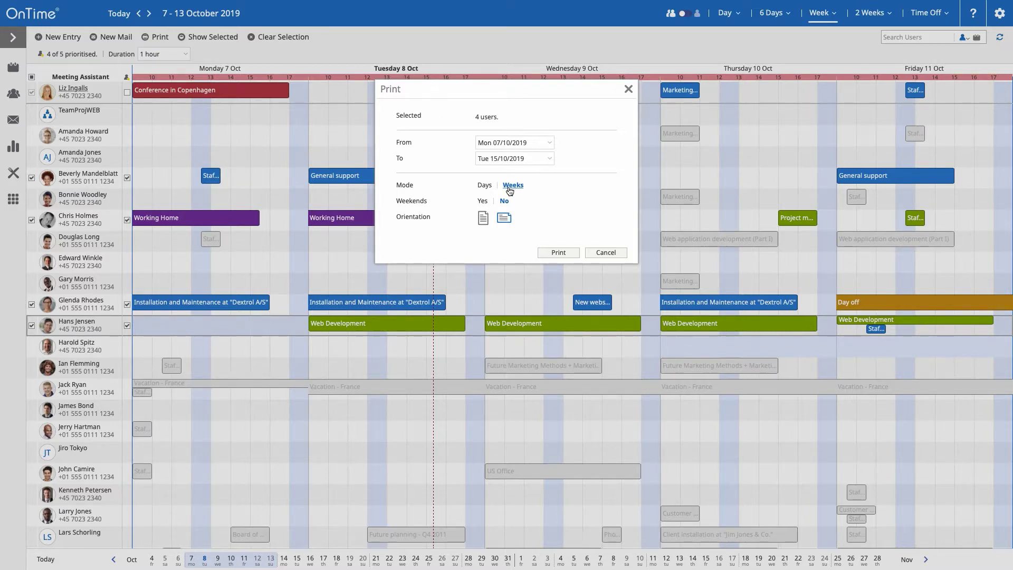
{"action": "left_click", "coordinate": [484, 203]}
{"action": "left_click", "coordinate": [553, 254]}
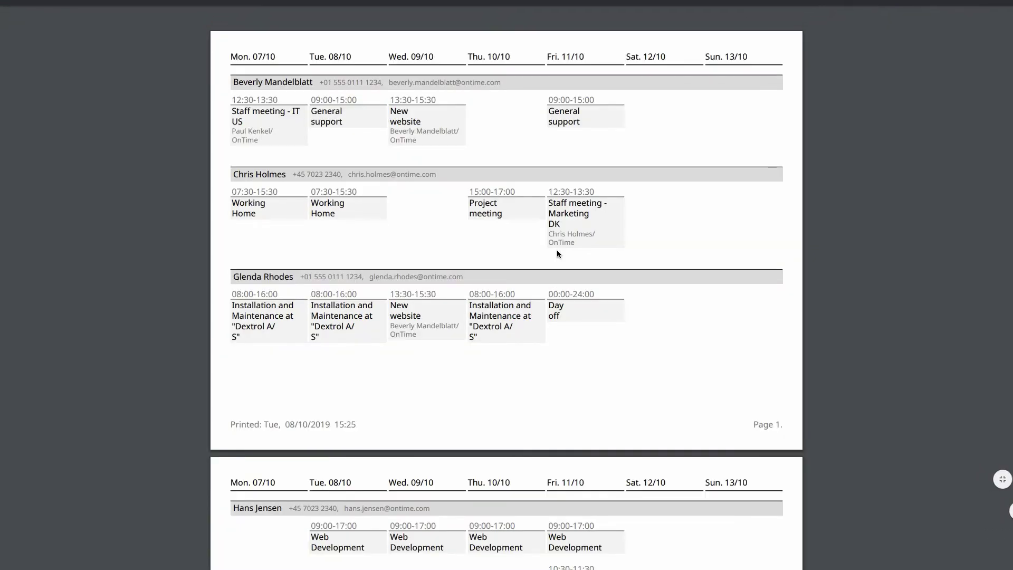
- Review the remaining pages of the calendar printout, and clear the selection of users in the Week view
{"action": "scroll", "coordinate": [557, 253], "scroll_direction": "down", "scroll_amount": 4}
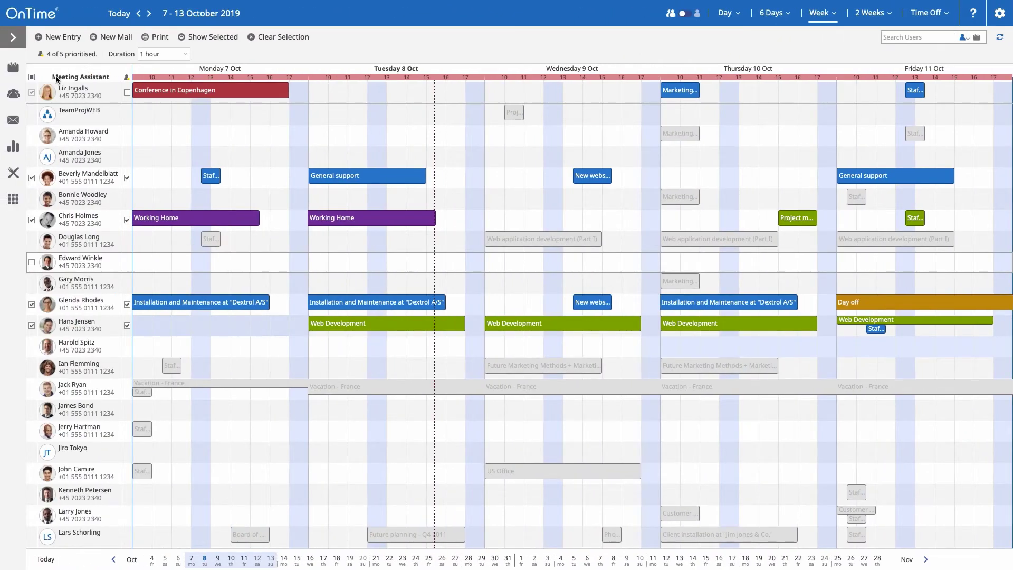
{"action": "left_click", "coordinate": [32, 78]}
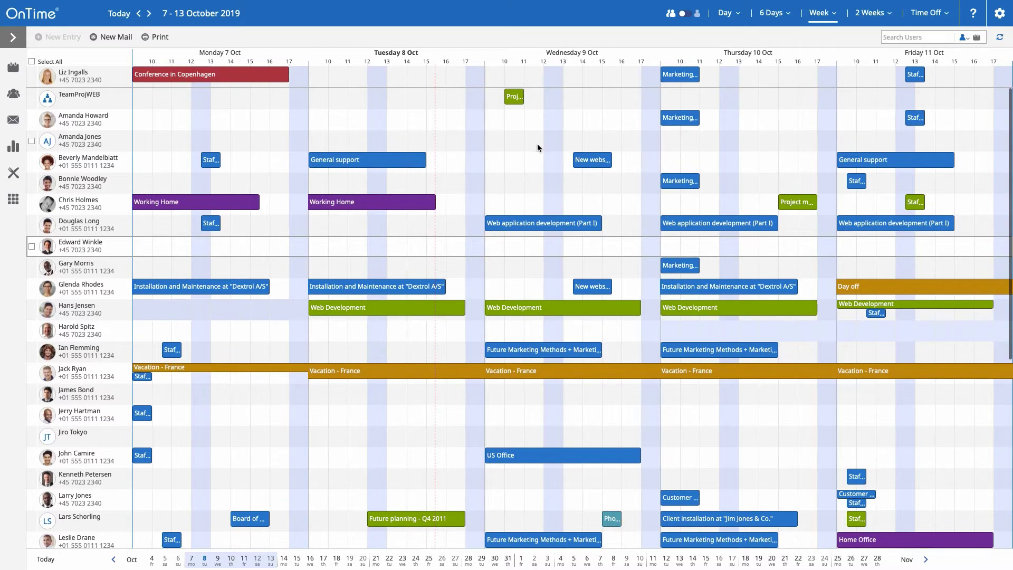